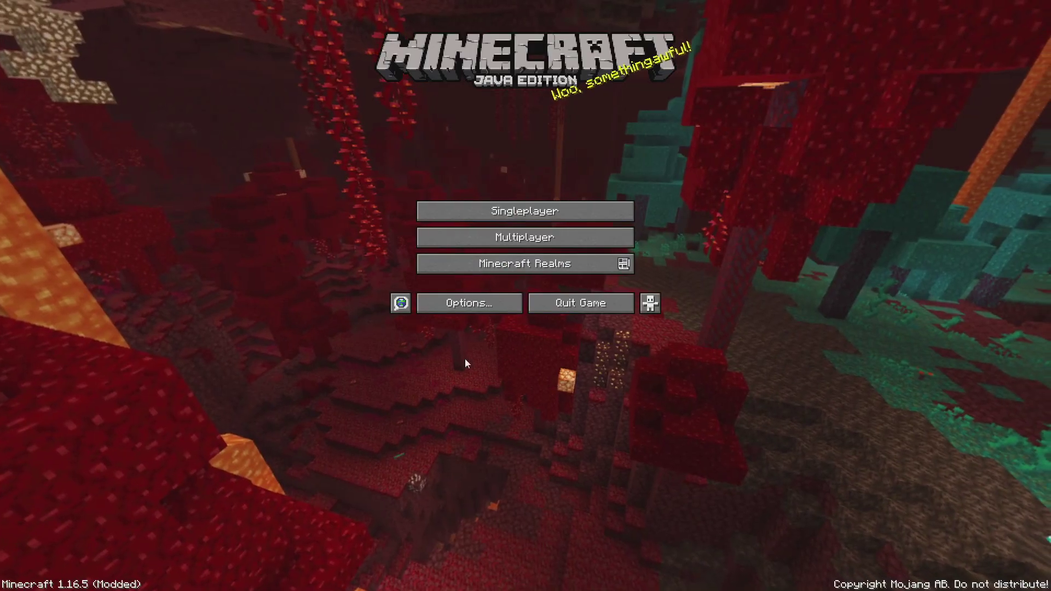
# Step: Go from the title screen through Options to the OptiFine Video Settings screen
pyautogui.click(469, 302)
pyautogui.click(481, 179)
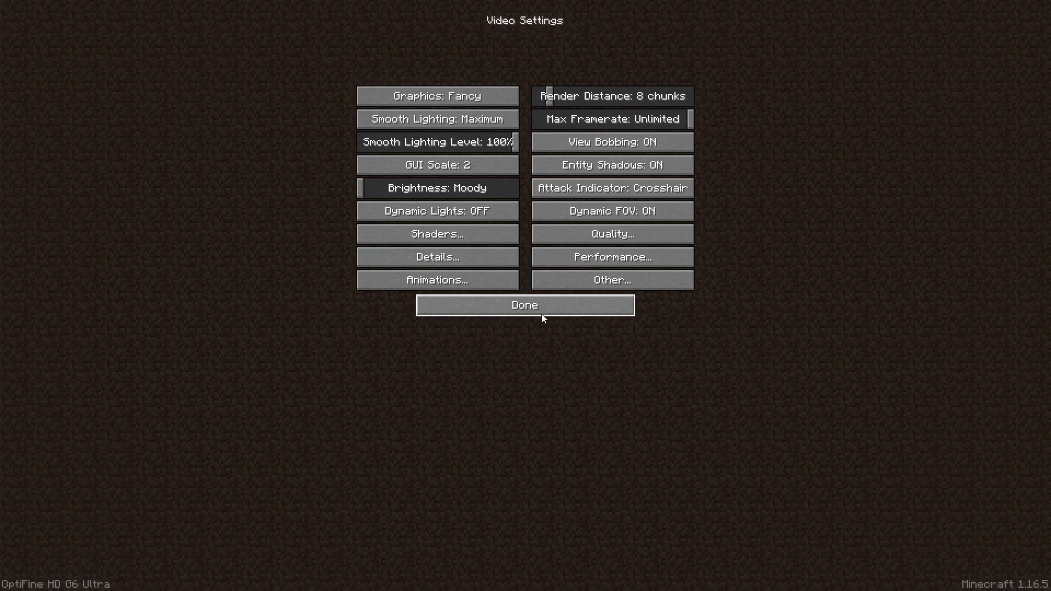
# Step: Set Render Distance to 4 chunks and Graphics to Fast, then go to Shaders
pyautogui.moveTo(549, 97); pyautogui.dragTo(529, 94)
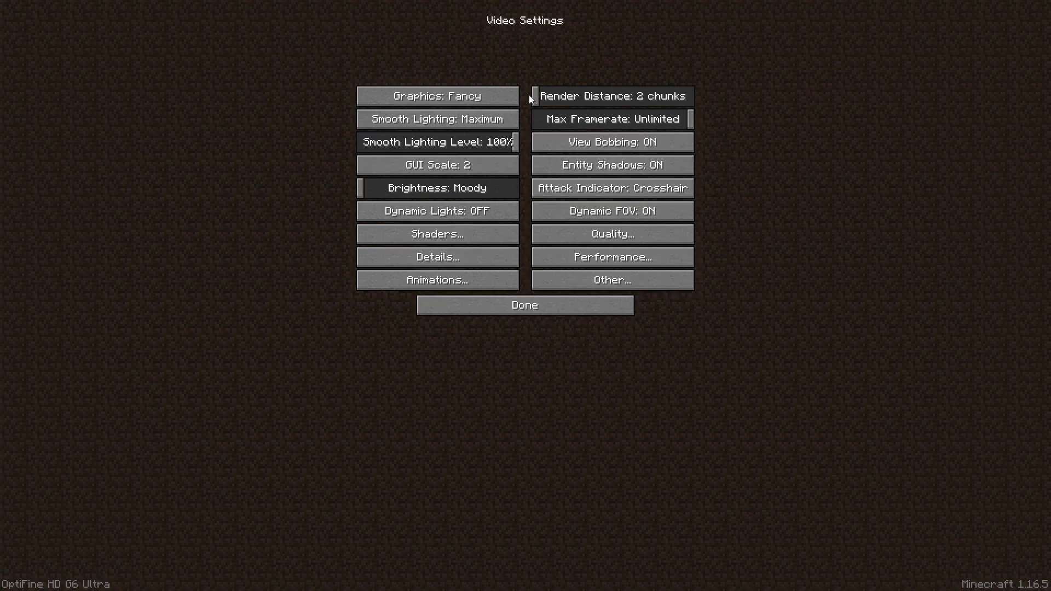
pyautogui.moveTo(629, 96)
pyautogui.moveTo(539, 98)
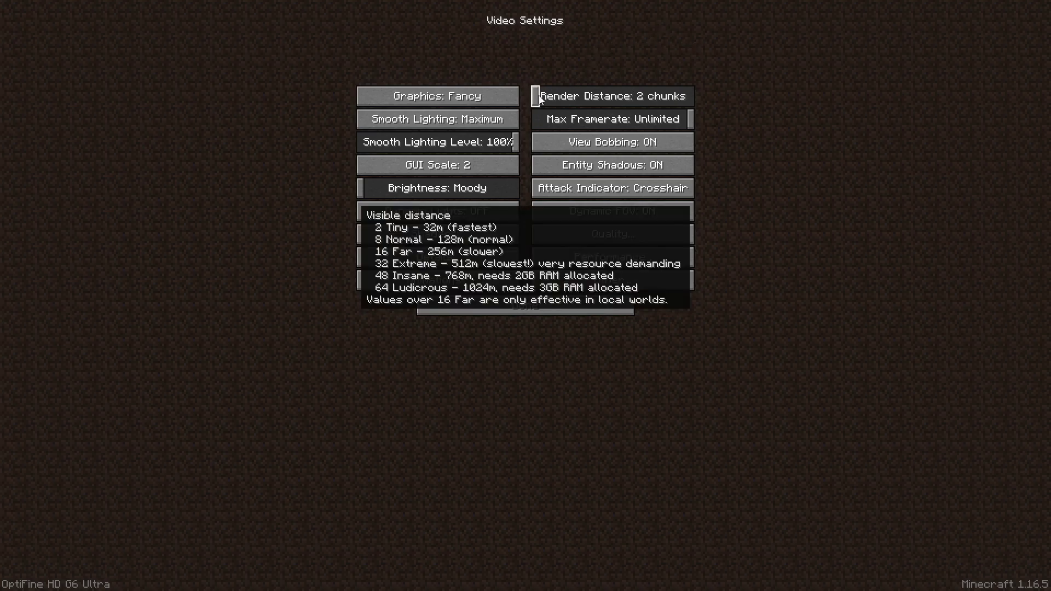
pyautogui.click(543, 96)
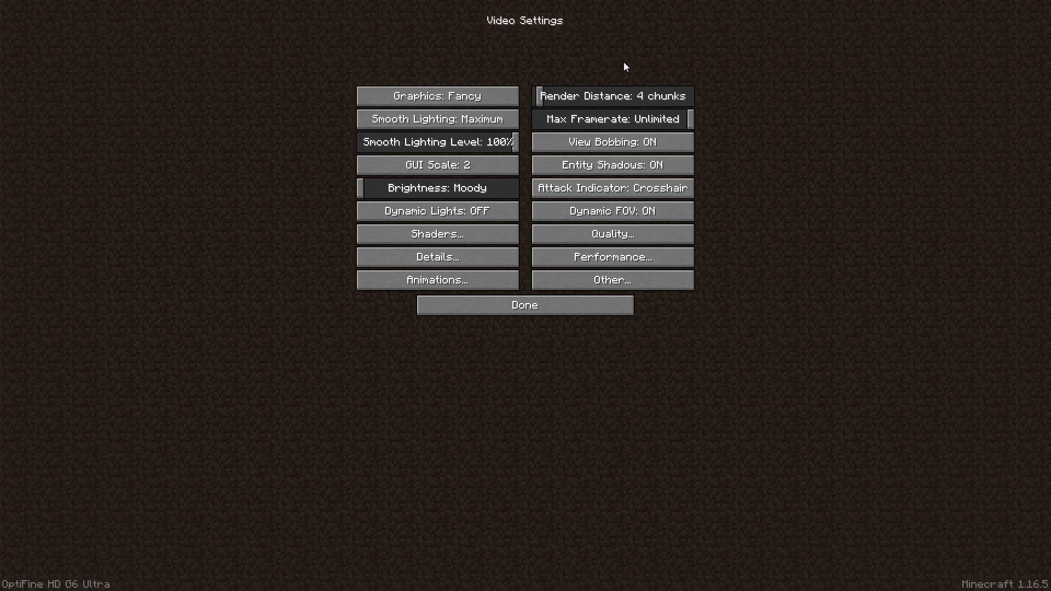
pyautogui.click(452, 92)
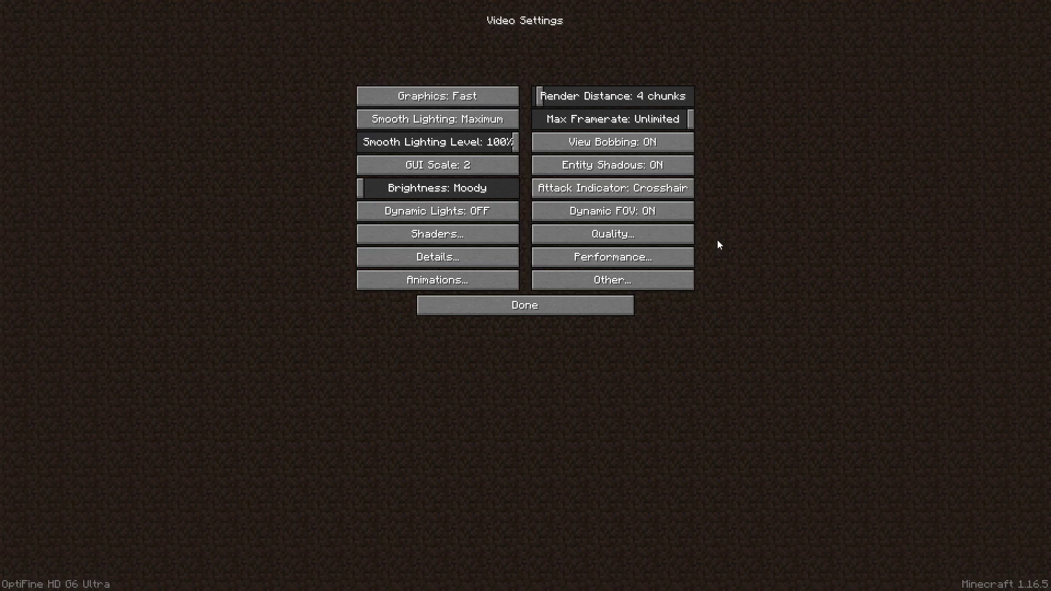
pyautogui.click(435, 236)
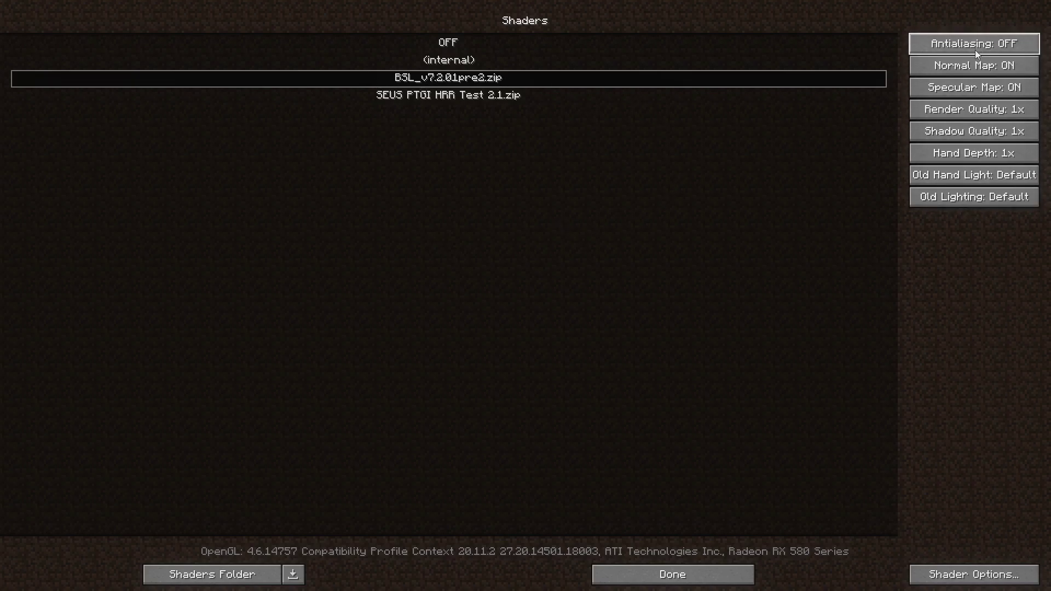
pyautogui.moveTo(976, 51)
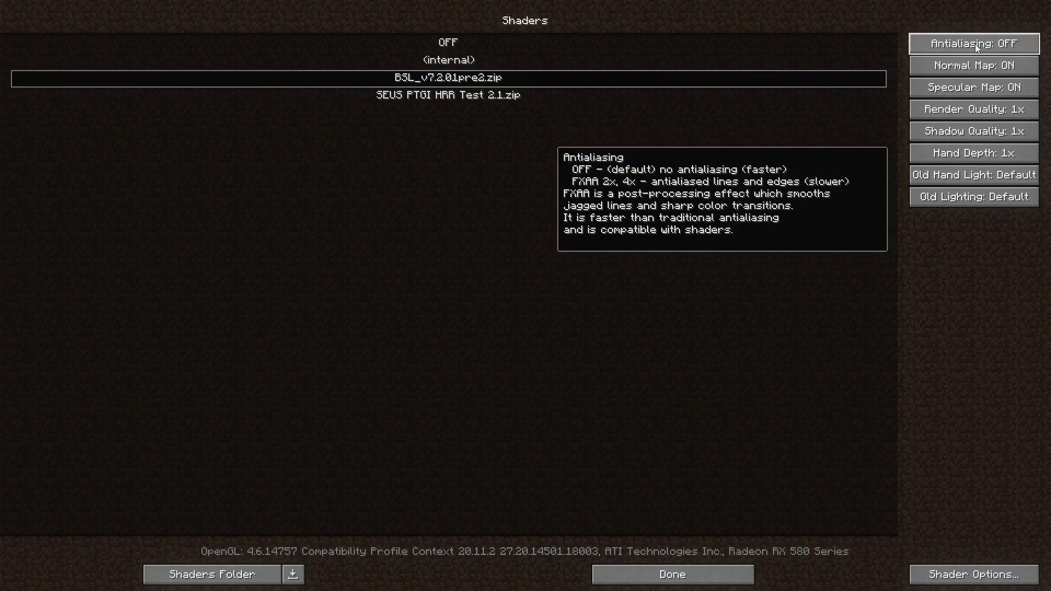
pyautogui.click(974, 112)
pyautogui.click(973, 110)
pyautogui.click(973, 110)
pyautogui.click(973, 110)
pyautogui.click(972, 110)
pyautogui.click(973, 110)
pyautogui.click(972, 110)
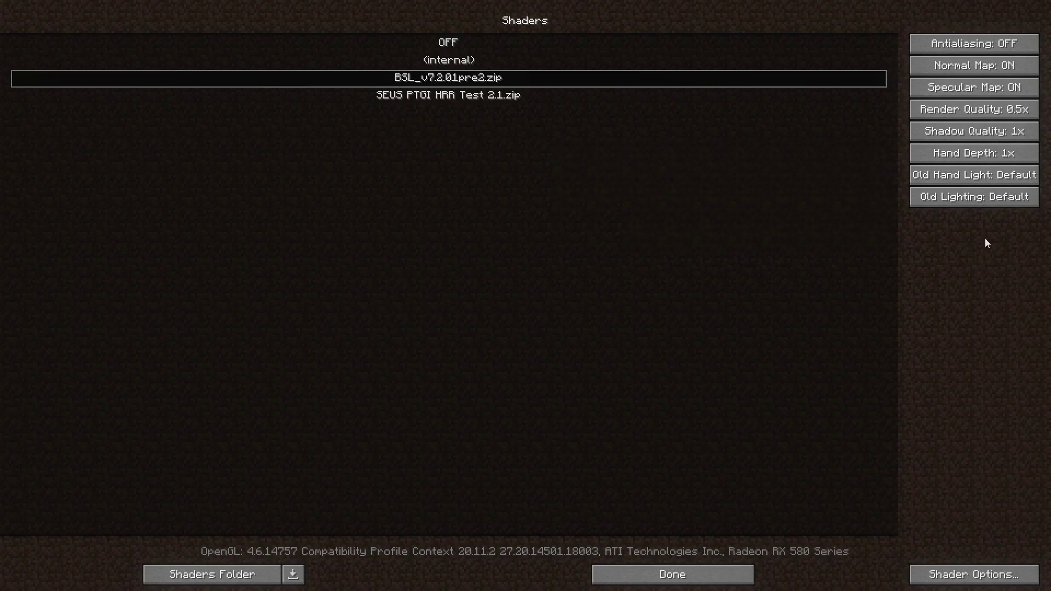
pyautogui.moveTo(972, 112)
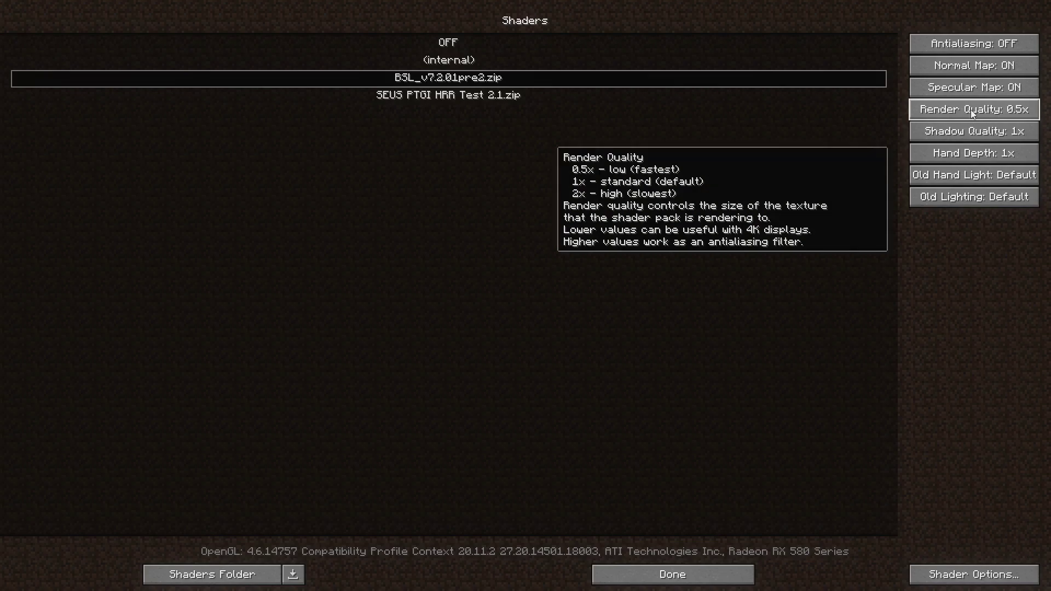
pyautogui.click(969, 131)
pyautogui.click(969, 131)
pyautogui.click(970, 132)
pyautogui.click(970, 130)
pyautogui.click(970, 130)
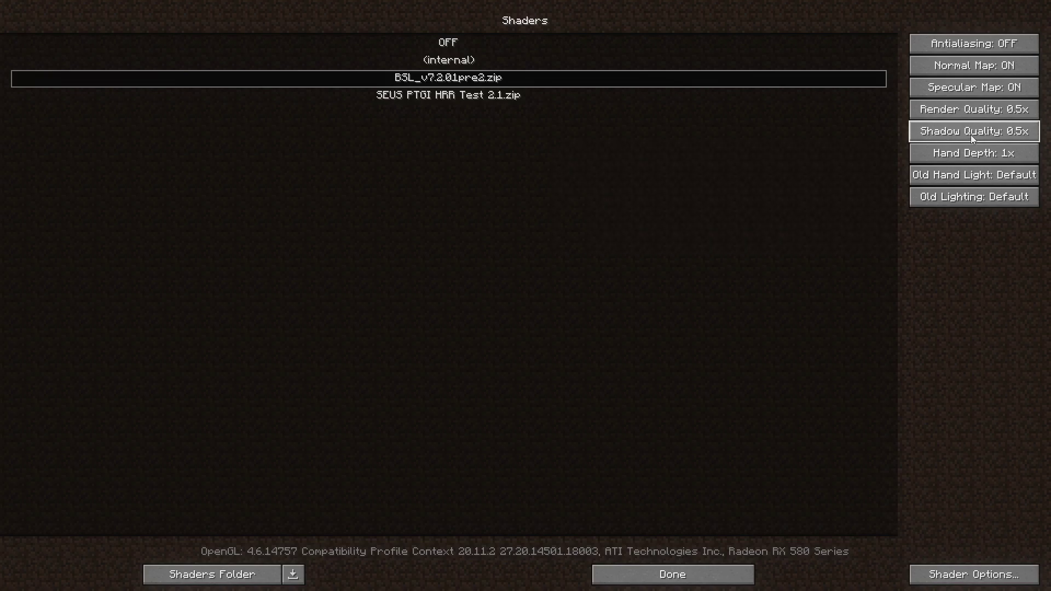
pyautogui.click(985, 111)
pyautogui.click(986, 110)
pyautogui.click(986, 111)
pyautogui.click(977, 109)
pyautogui.click(972, 110)
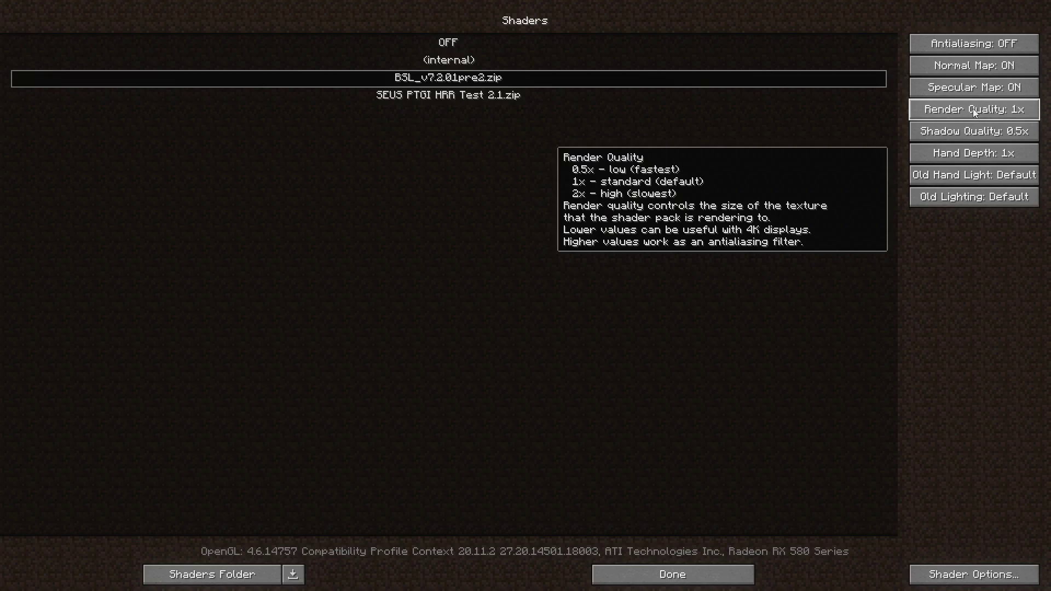
pyautogui.keyDown('shift'); pyautogui.click(974, 130); pyautogui.keyUp('shift')
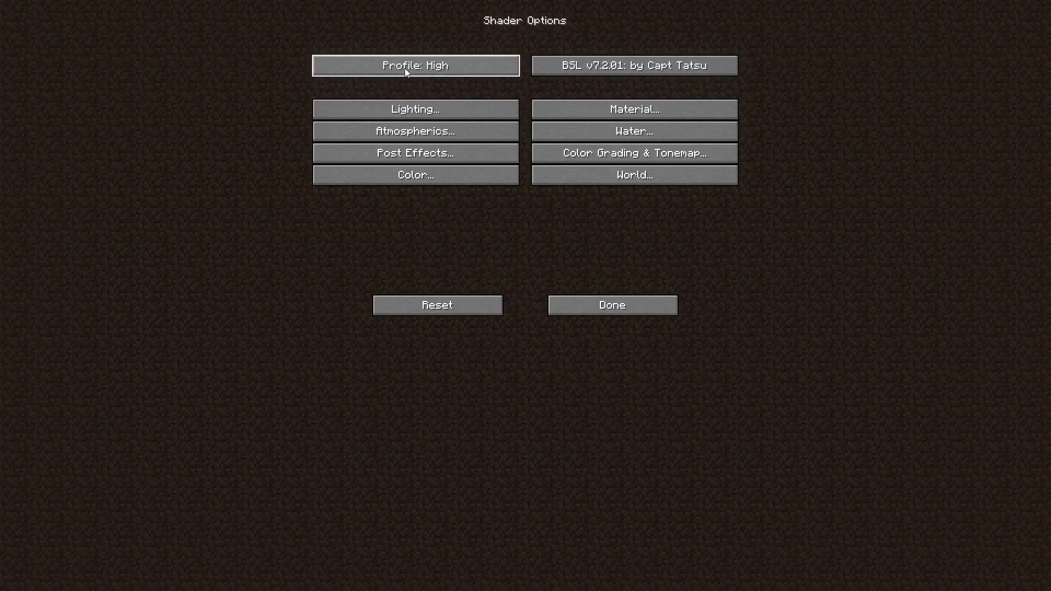
# Step: Switch the BSL shader profile from High to Low
pyautogui.click(411, 69)
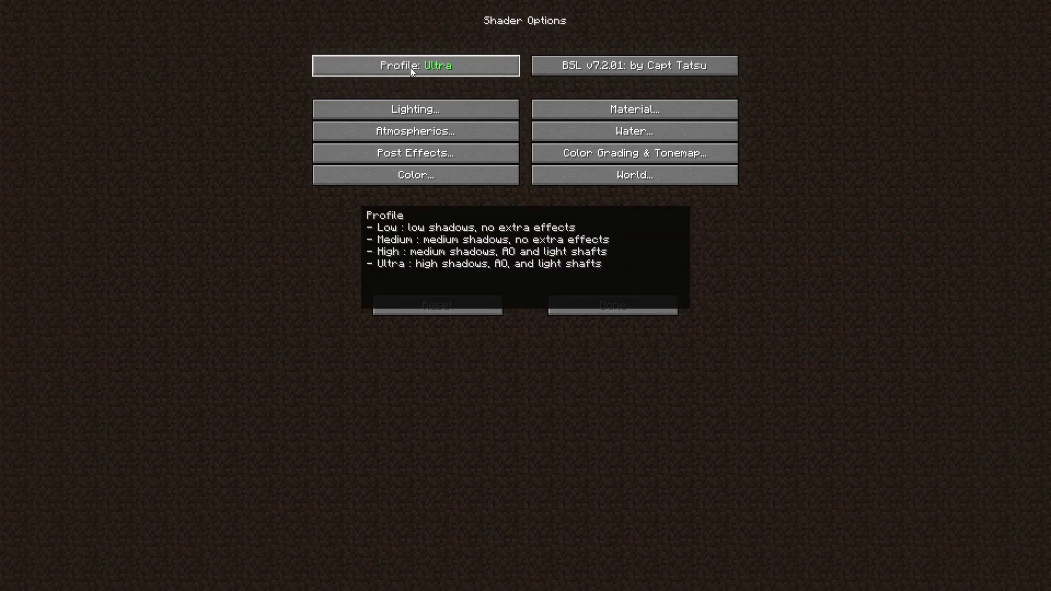
pyautogui.click(409, 67)
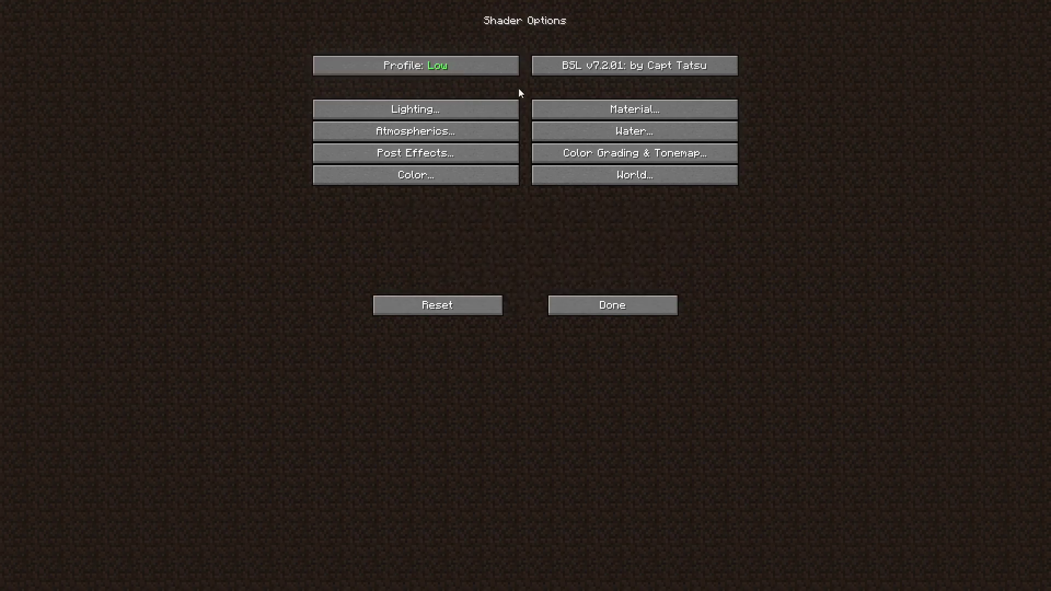
pyautogui.click(612, 307)
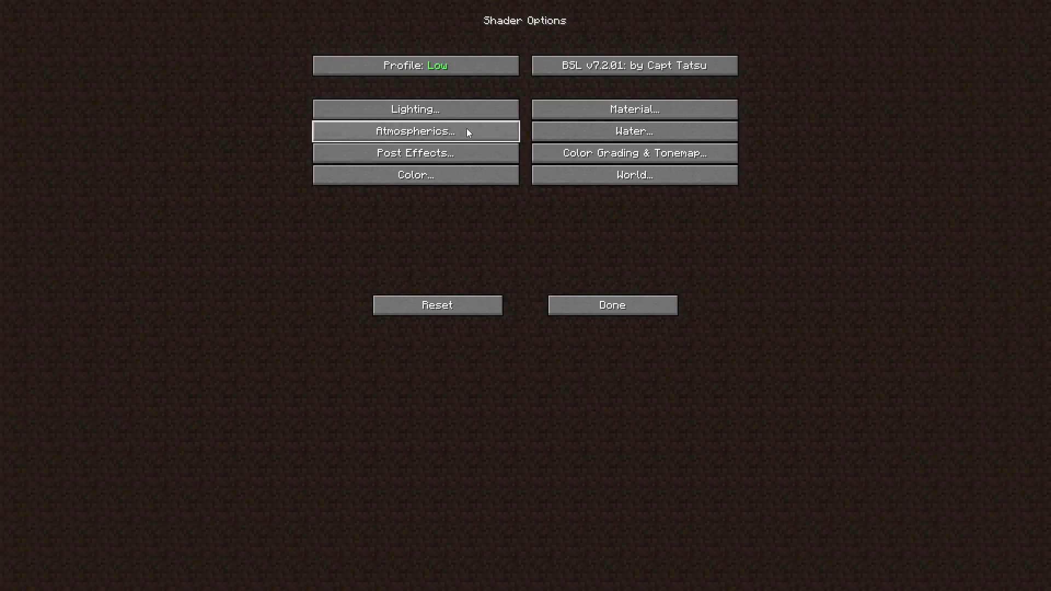
# Step: Review the Lighting settings under the Low profile, then go to Post Effects
pyautogui.click(436, 114)
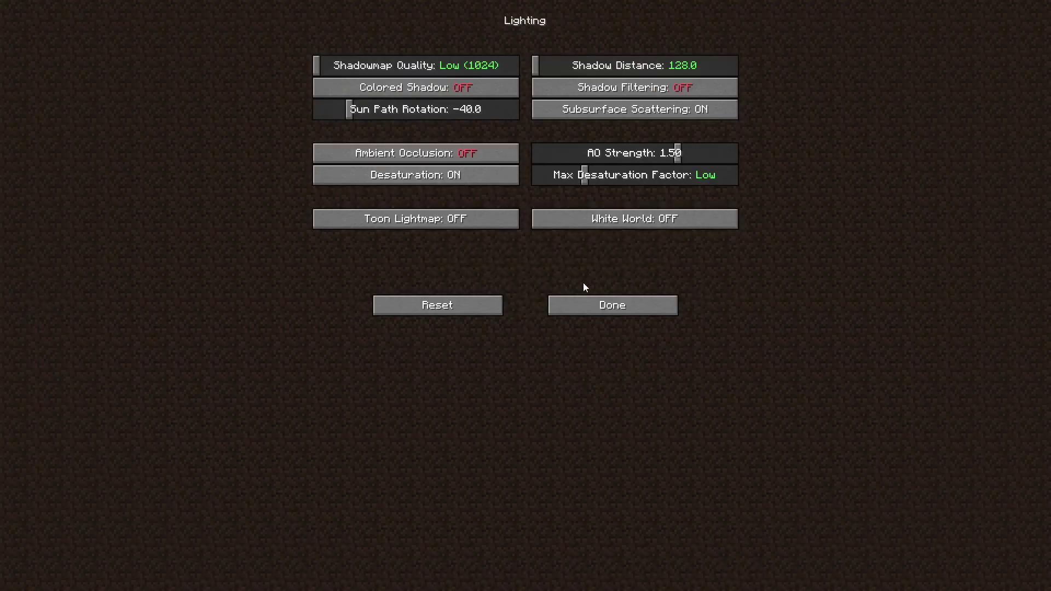
pyautogui.click(615, 304)
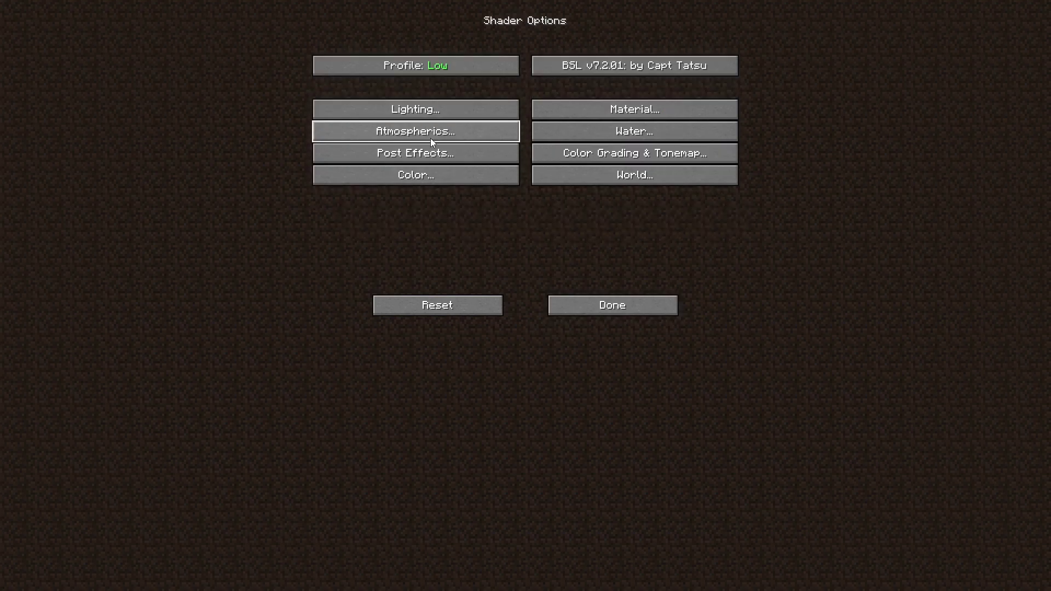
pyautogui.click(419, 158)
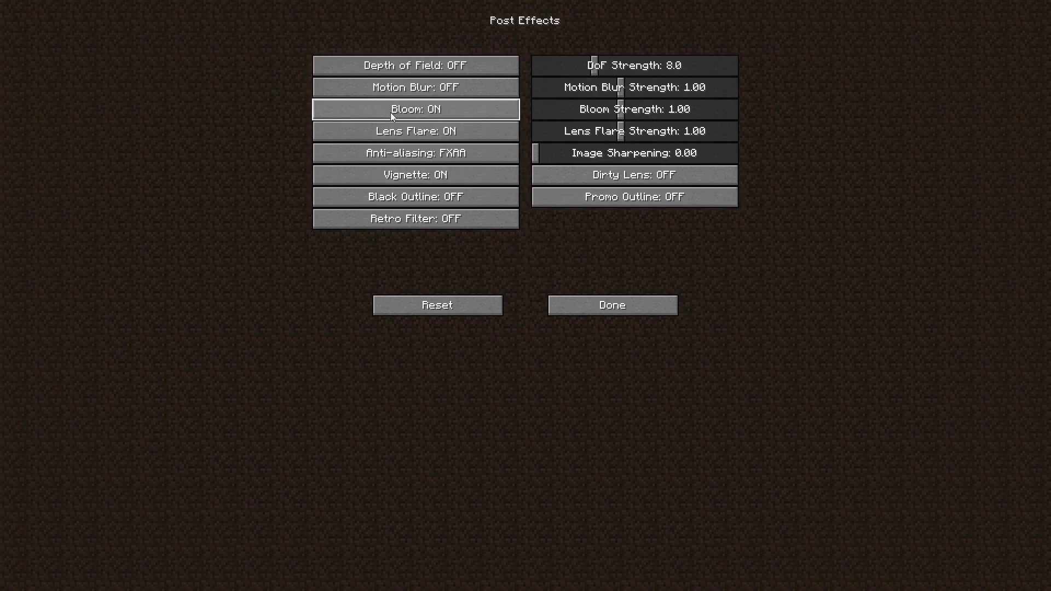
# Step: Set Bloom, Lens Flare, Anti-aliasing and Vignette all to OFF in BSL Post Effects
pyautogui.click(421, 109)
pyautogui.click(404, 132)
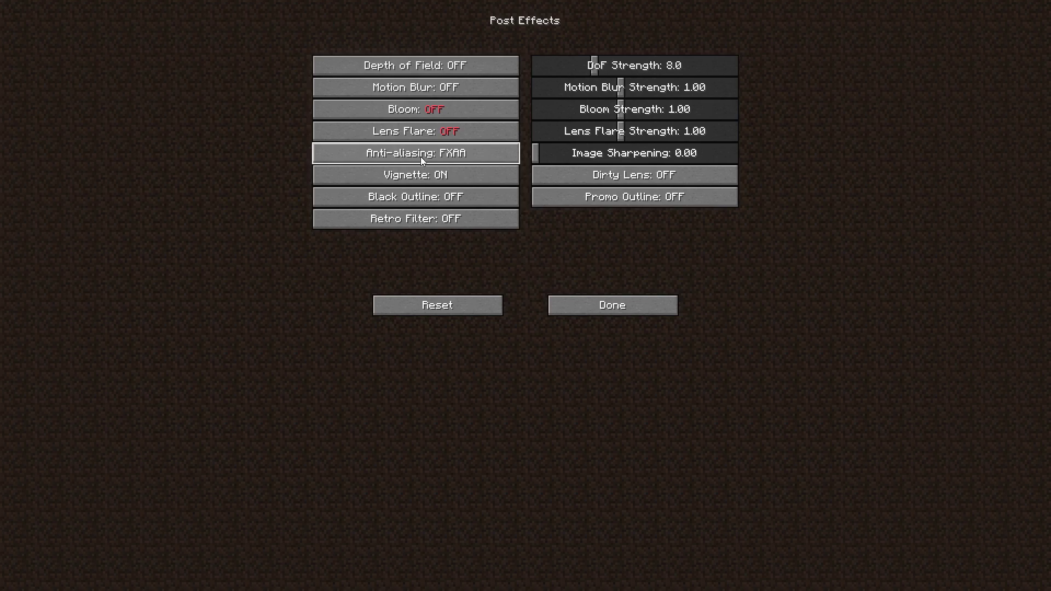
pyautogui.click(423, 155)
pyautogui.click(432, 157)
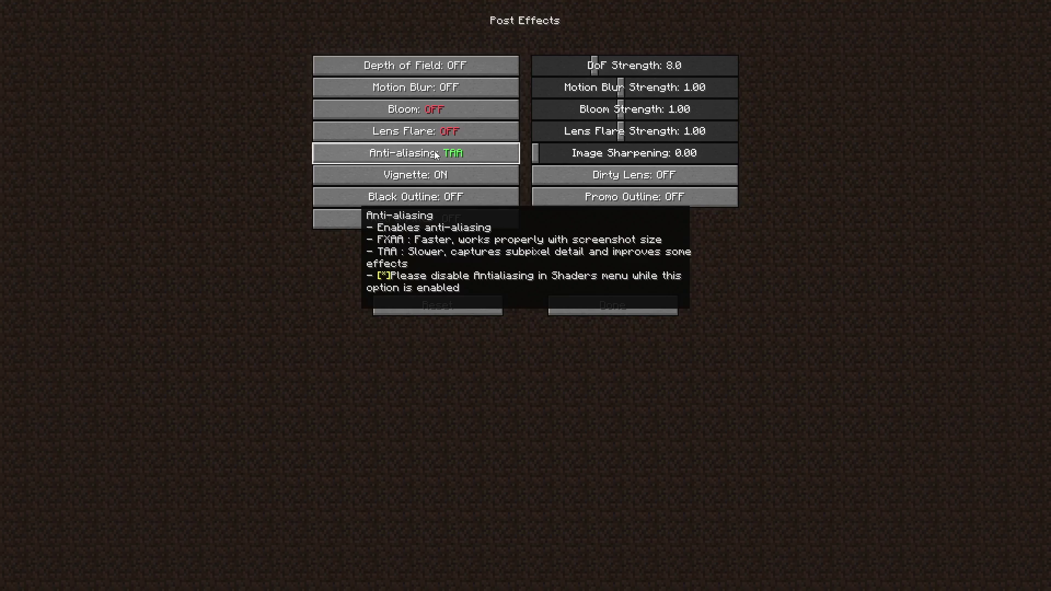
pyautogui.click(435, 155)
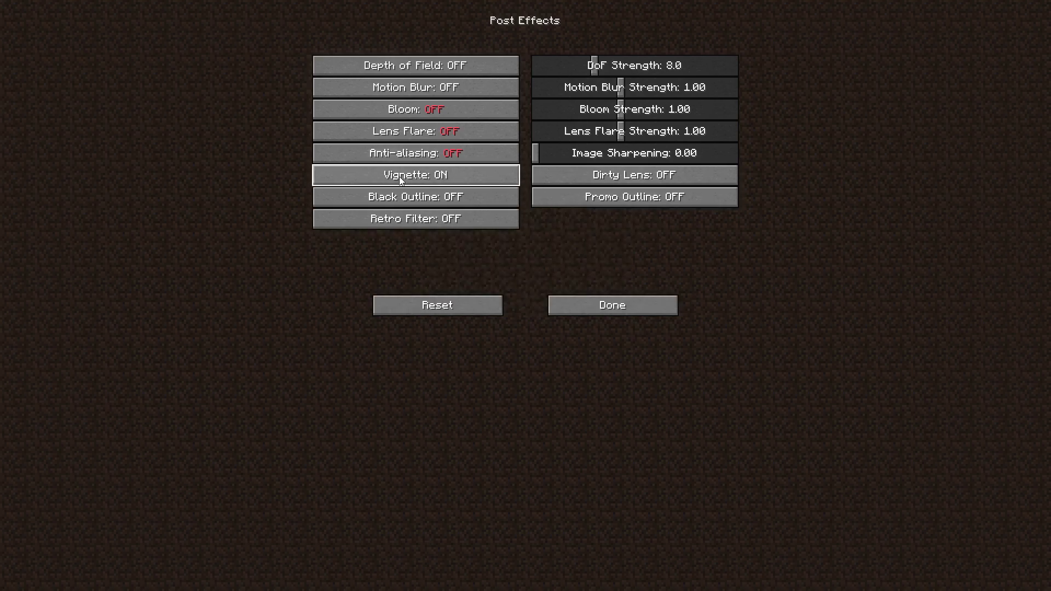
pyautogui.click(425, 175)
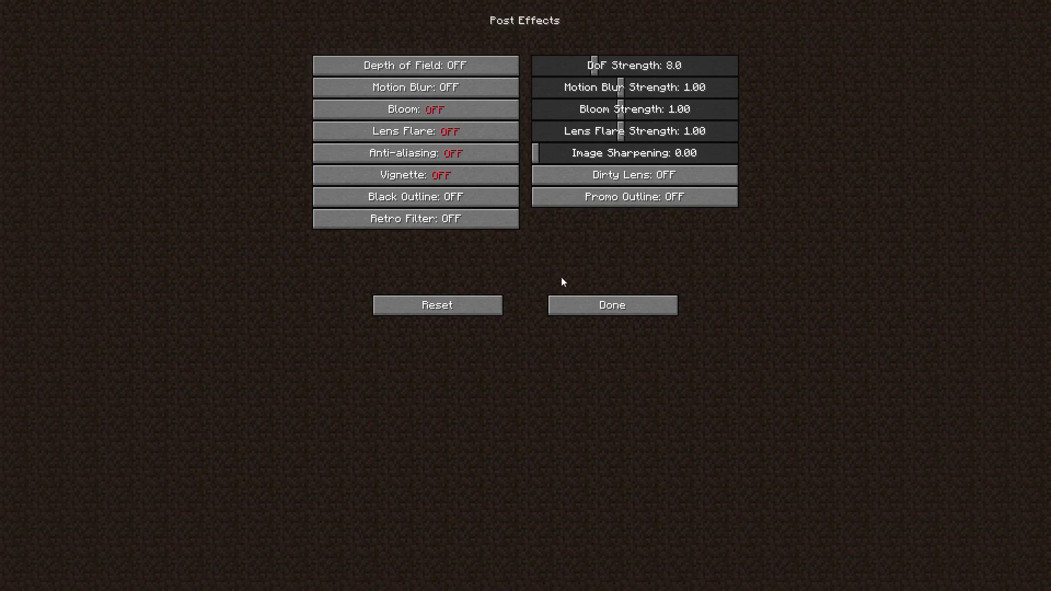
pyautogui.click(610, 307)
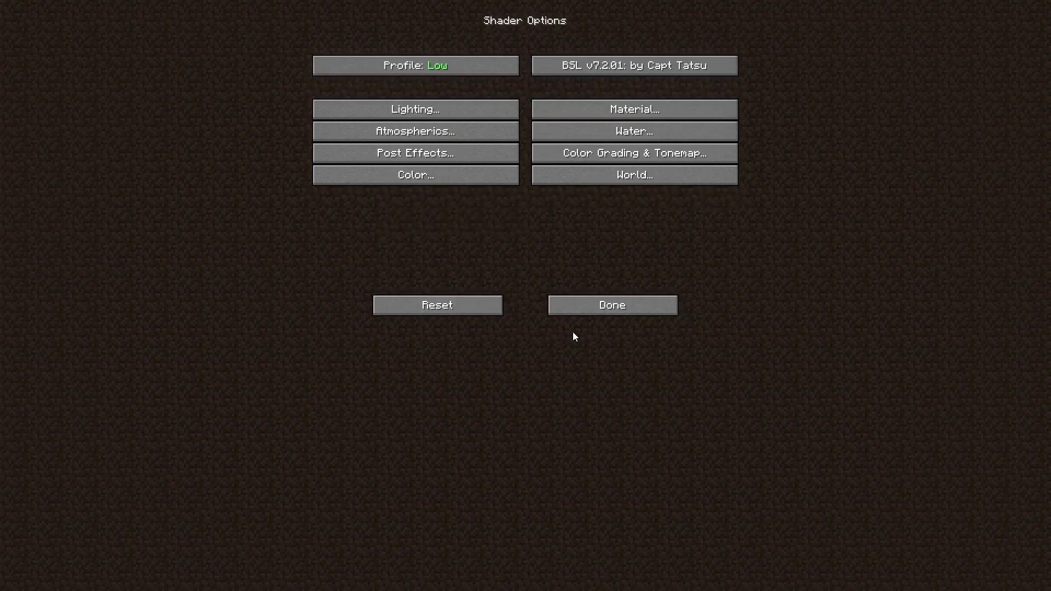
# Step: Turn Specular, Reflections and Translucent Reflections OFF in BSL Material settings
pyautogui.click(635, 110)
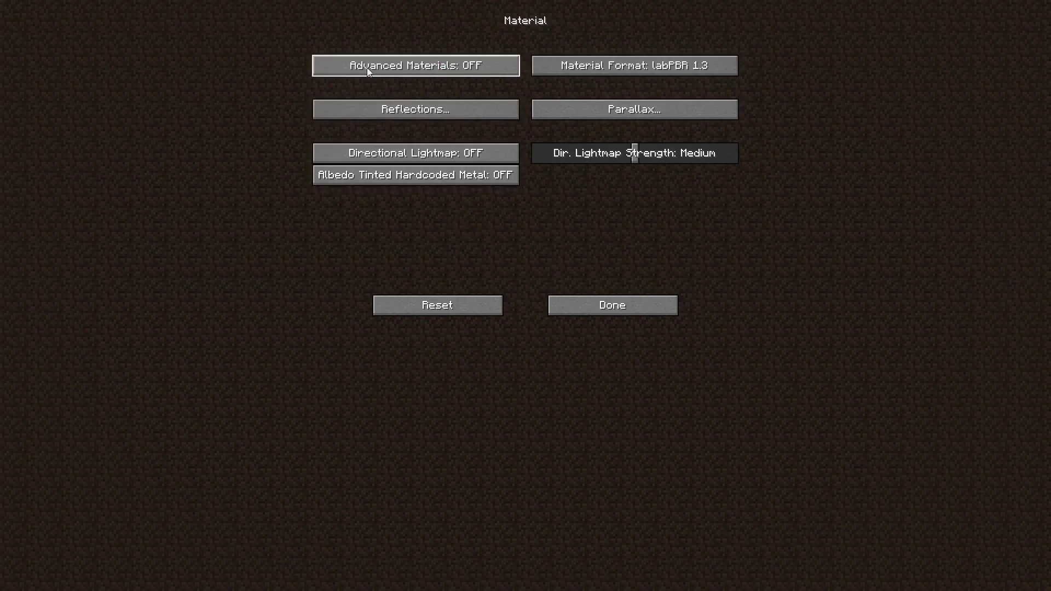
pyautogui.click(441, 107)
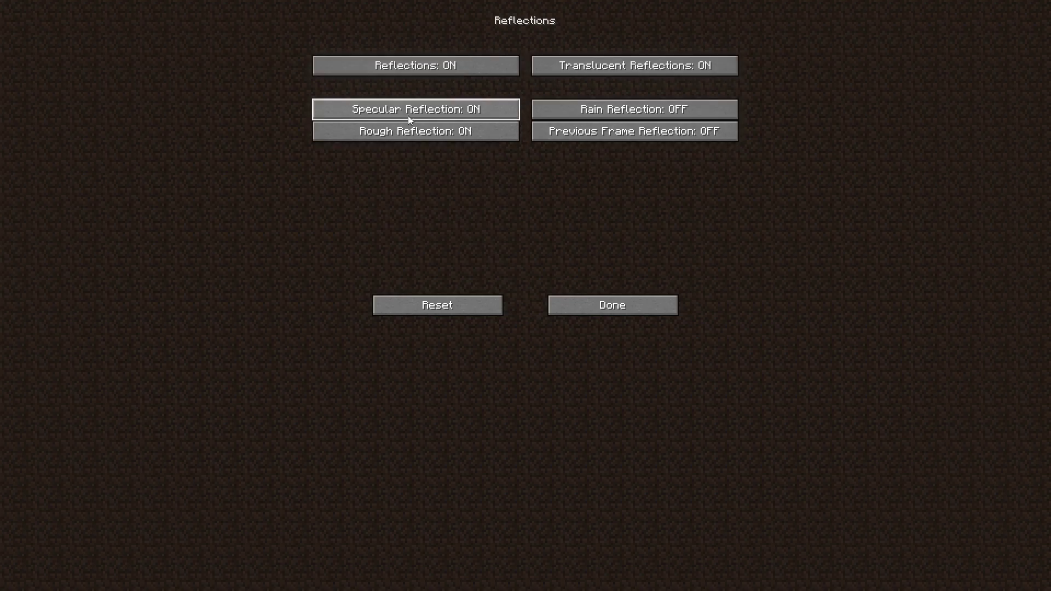
pyautogui.click(442, 109)
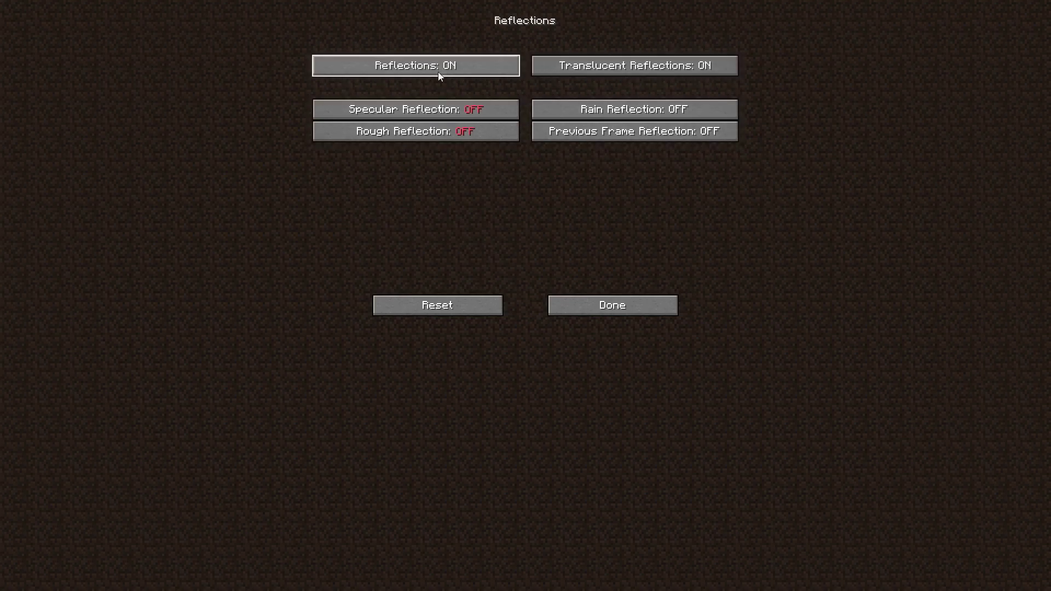
pyautogui.click(407, 66)
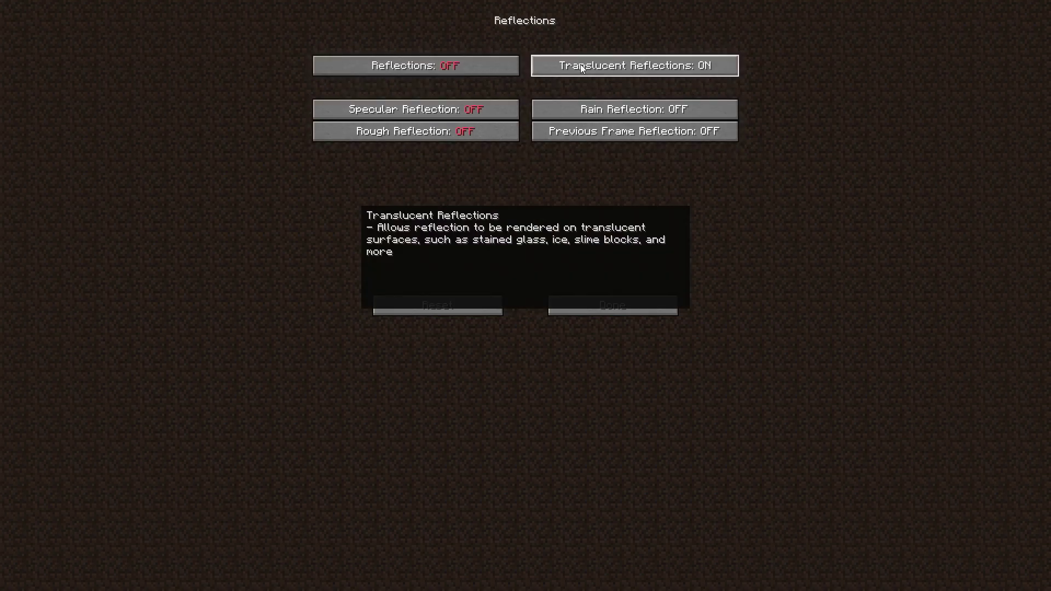
pyautogui.click(561, 66)
pyautogui.click(612, 306)
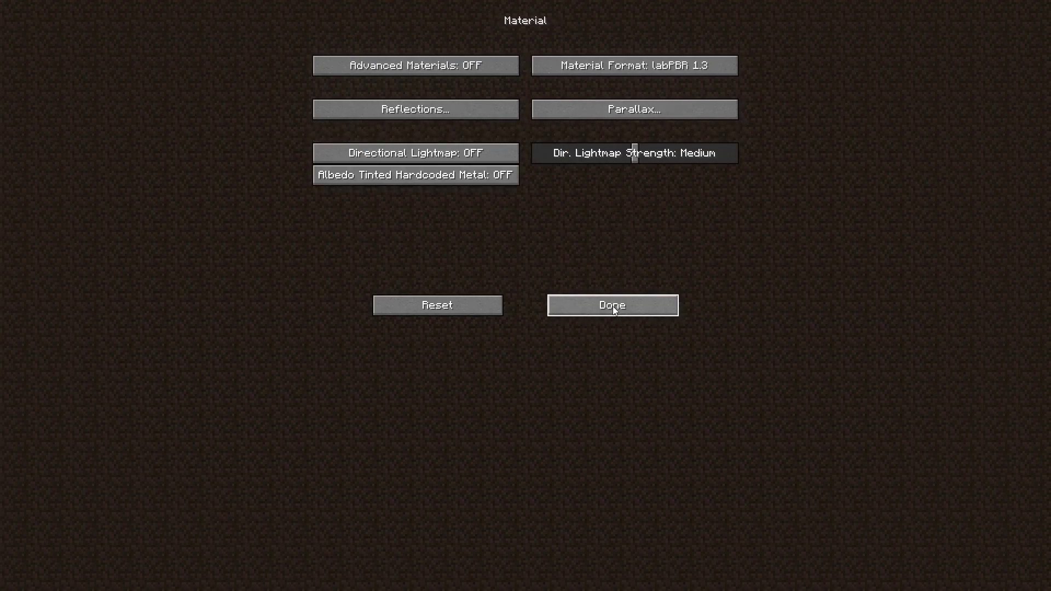
# Step: Turn Parallax Occlusion Mapping and Self Shadows OFF, back to main shader options
pyautogui.click(634, 112)
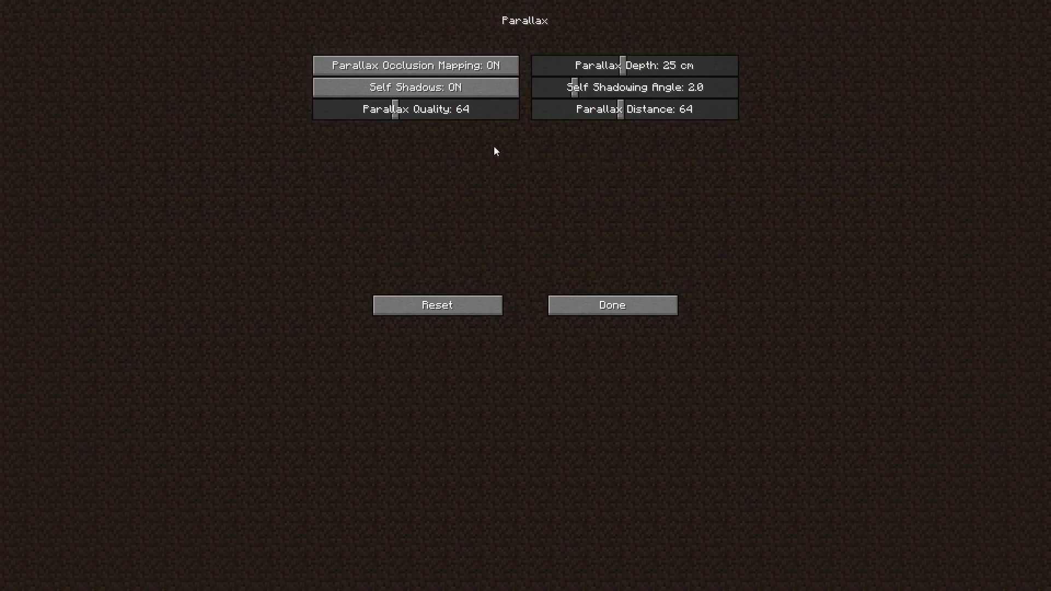
pyautogui.click(388, 67)
pyautogui.click(414, 90)
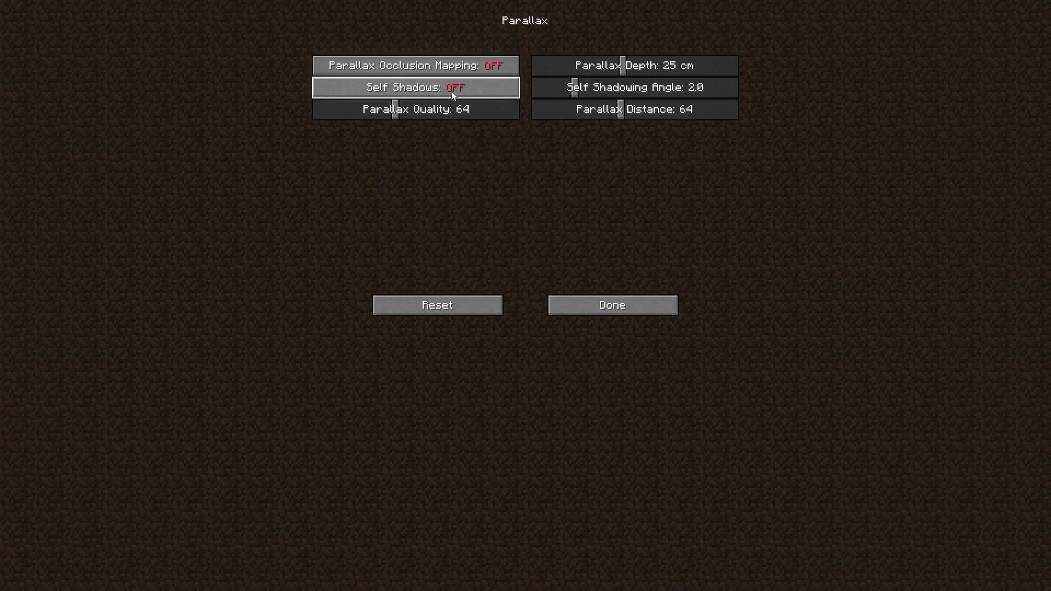
pyautogui.click(611, 307)
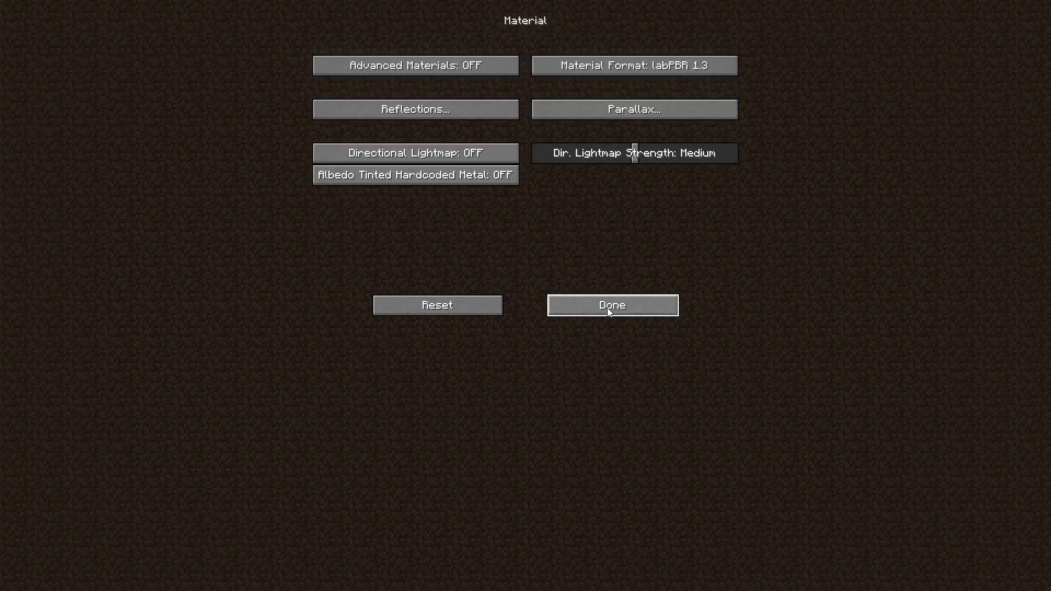
pyautogui.click(608, 310)
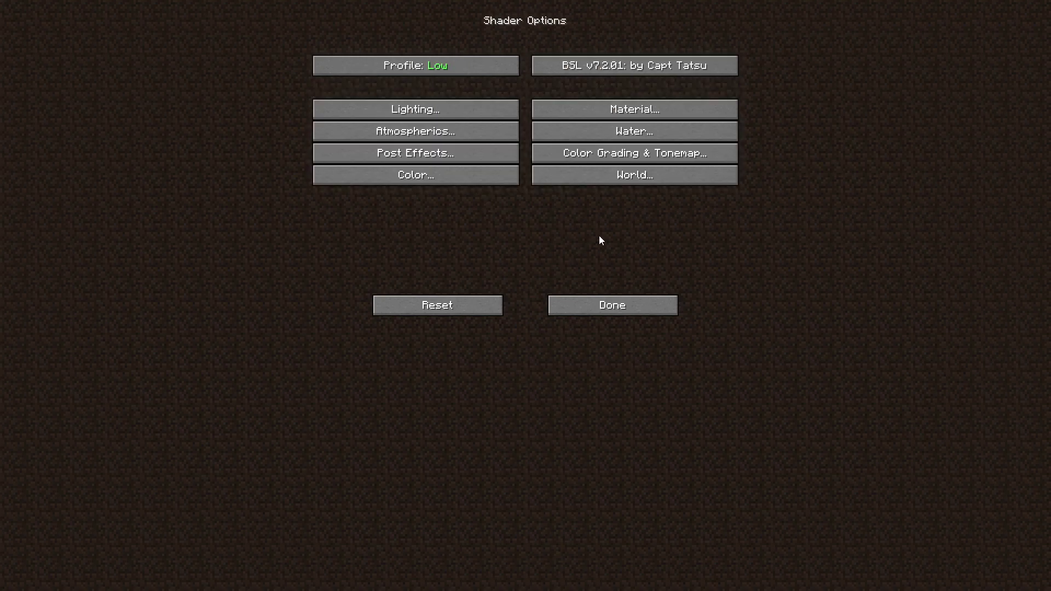
# Step: Set BSL water Normals and water Parallax both to OFF
pyautogui.click(622, 132)
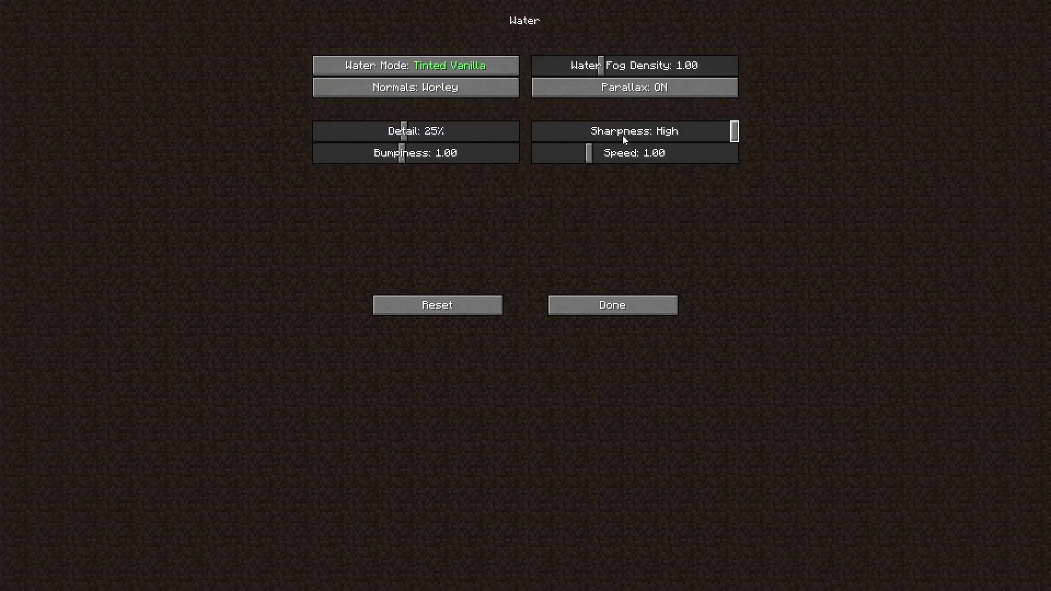
pyautogui.click(402, 87)
pyautogui.click(406, 88)
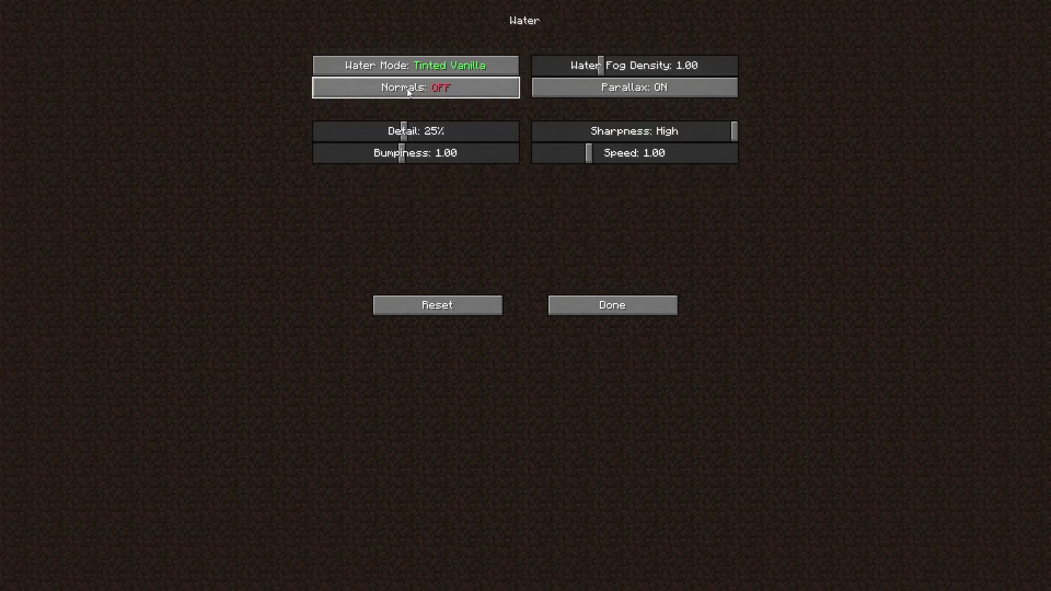
pyautogui.click(617, 95)
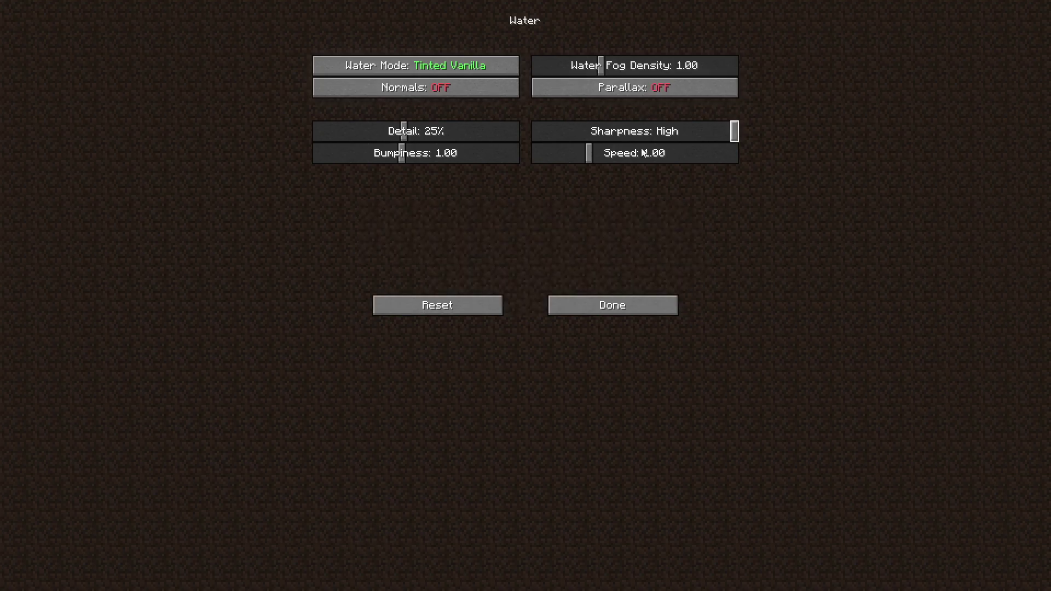
pyautogui.click(561, 309)
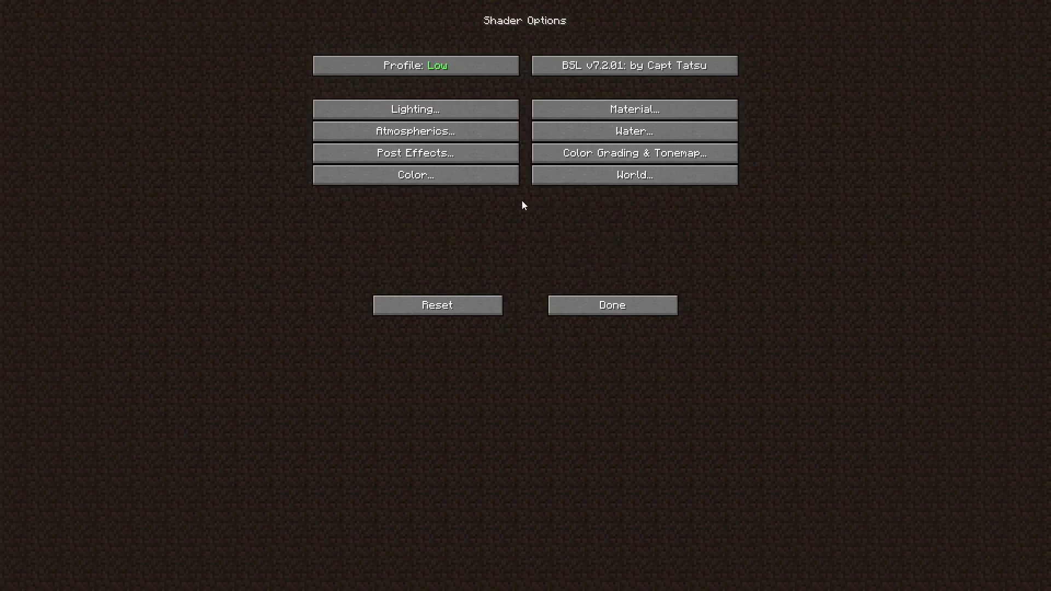
# Step: Turn waving off under BSL World > Waving Blocks, leaving Foliages, Liquids and Extras OFF
pyautogui.click(627, 179)
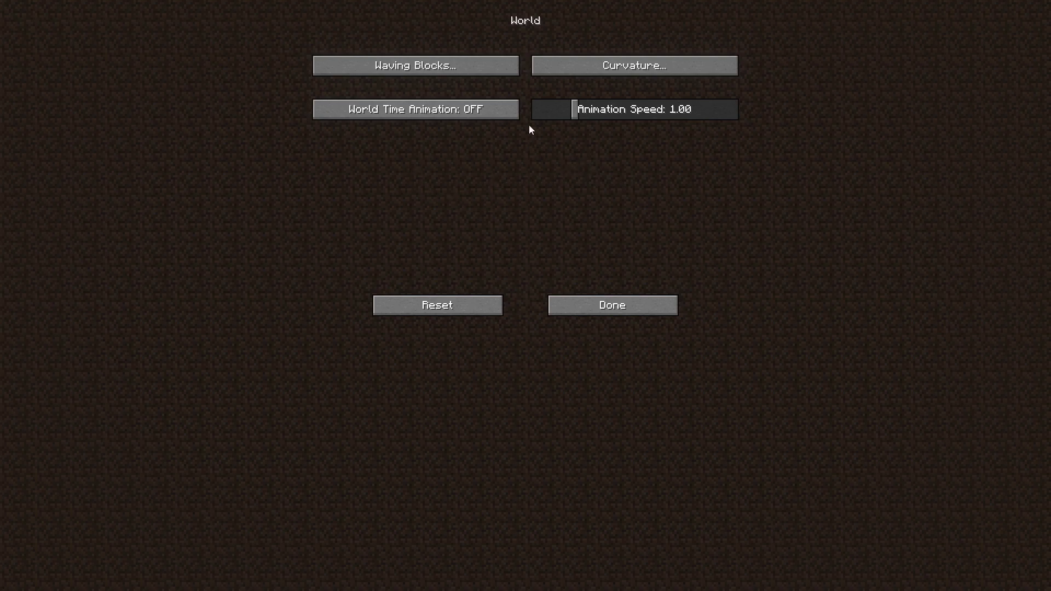
pyautogui.click(410, 70)
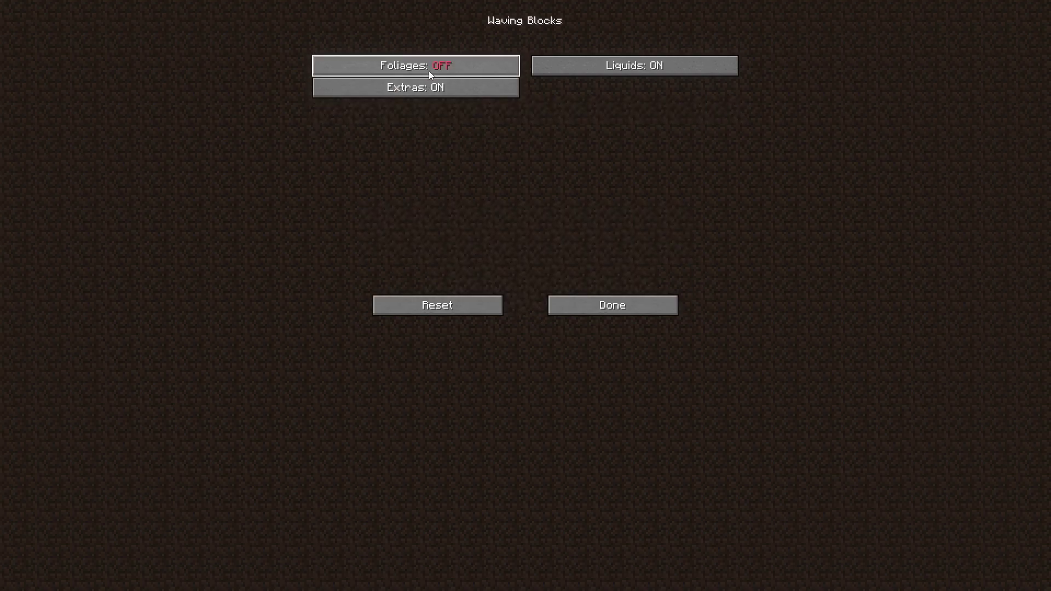
pyautogui.click(588, 68)
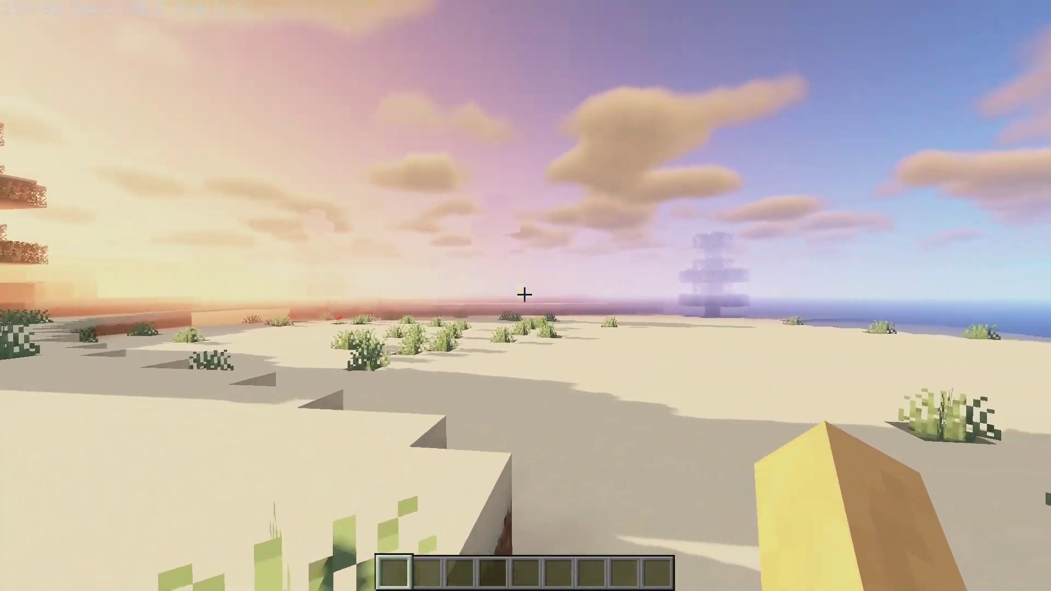
# Step: Walk across the sandy beach and look up at the sun with the tuned shader
pyautogui.press('w')
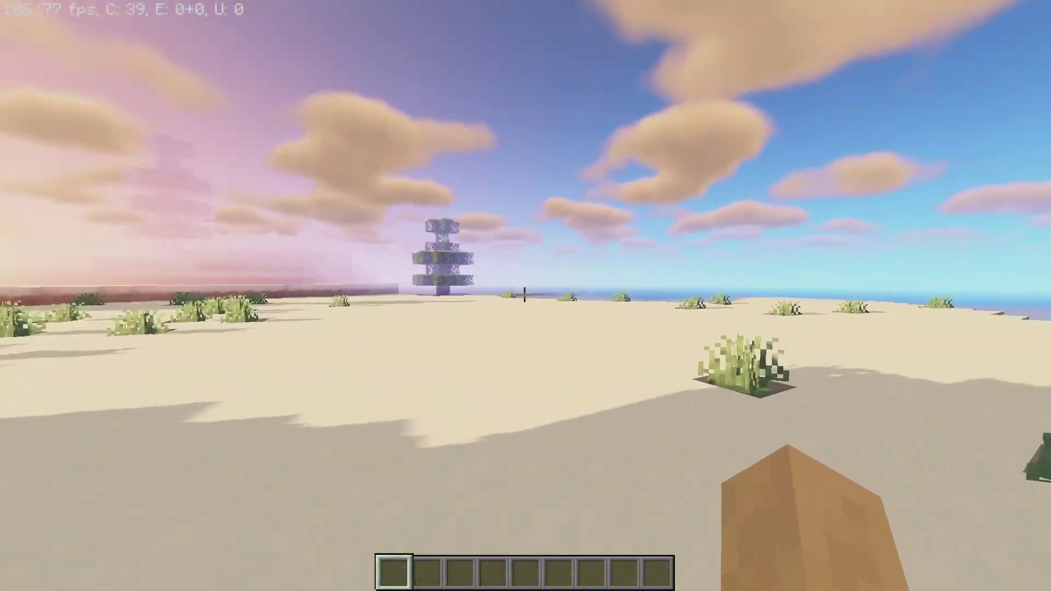
pyautogui.press('w')
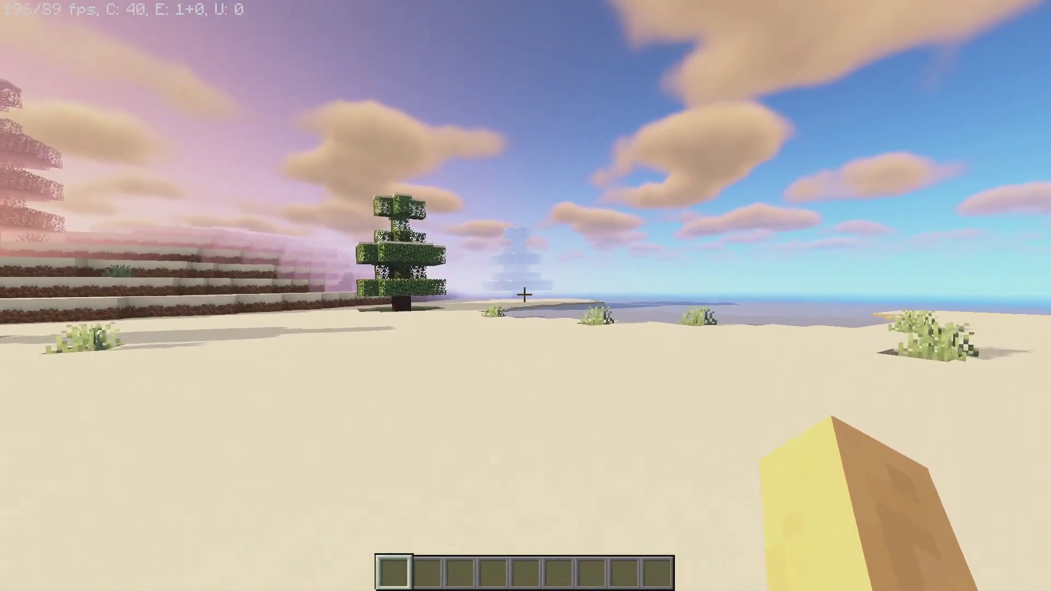
pyautogui.press('w')
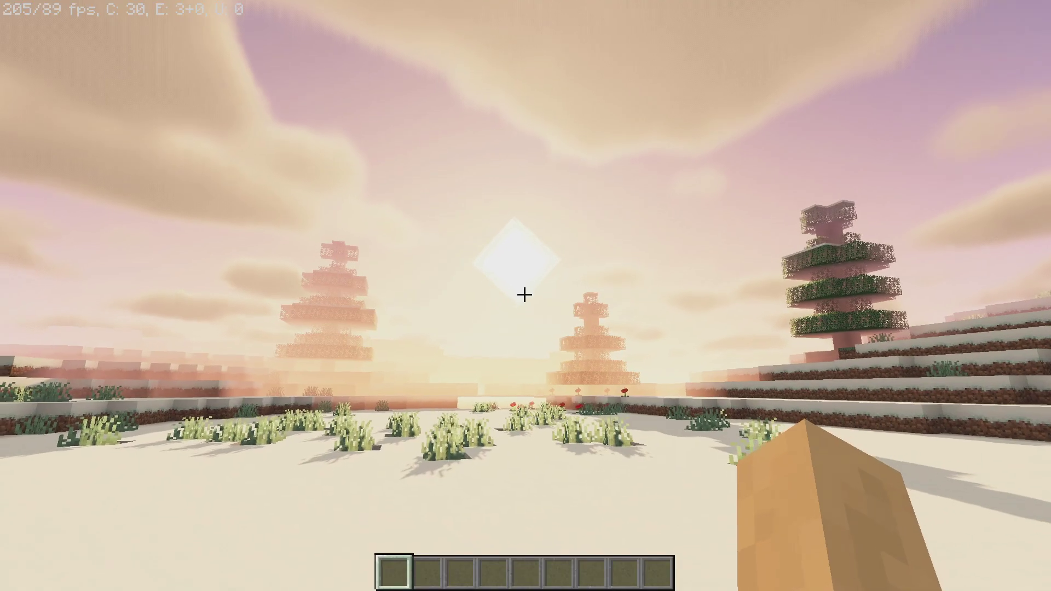
pyautogui.press('w')
pyautogui.press('w')
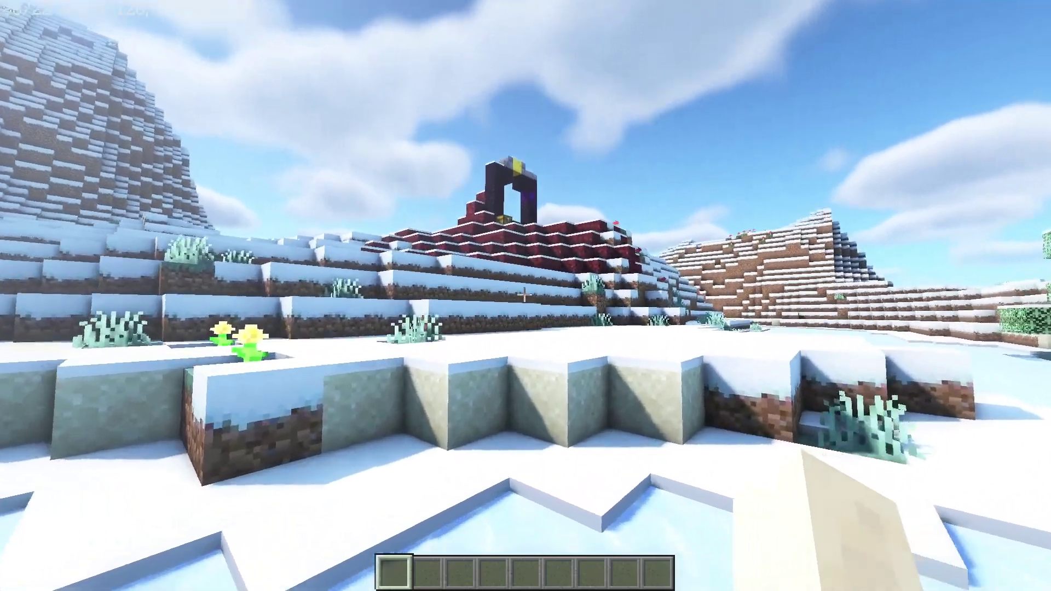
# Step: Climb the nether-brick steps to the obsidian portal and look up beneath it
pyautogui.press('w')
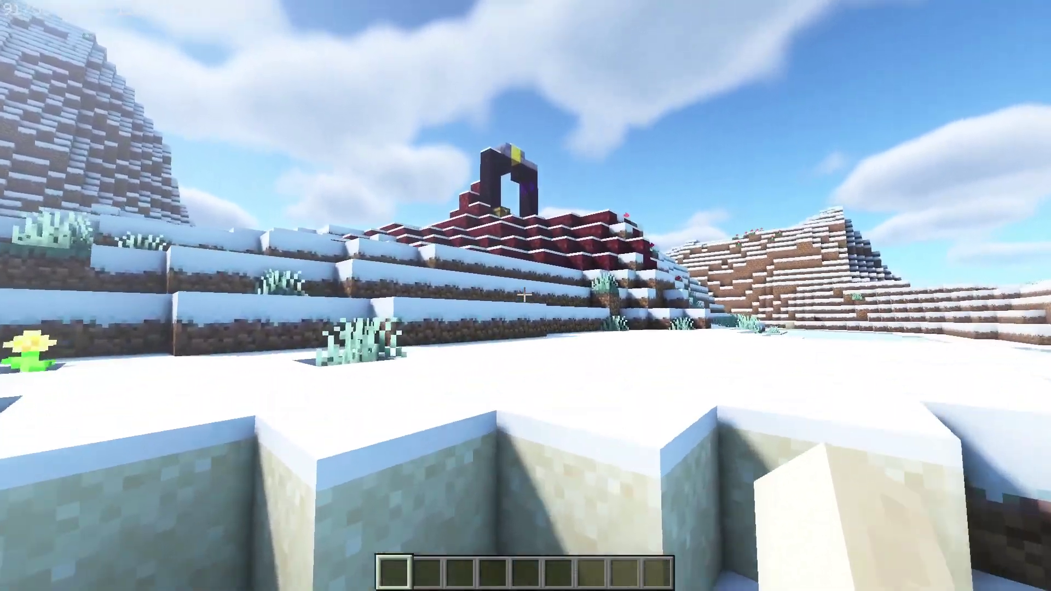
pyautogui.press('w')
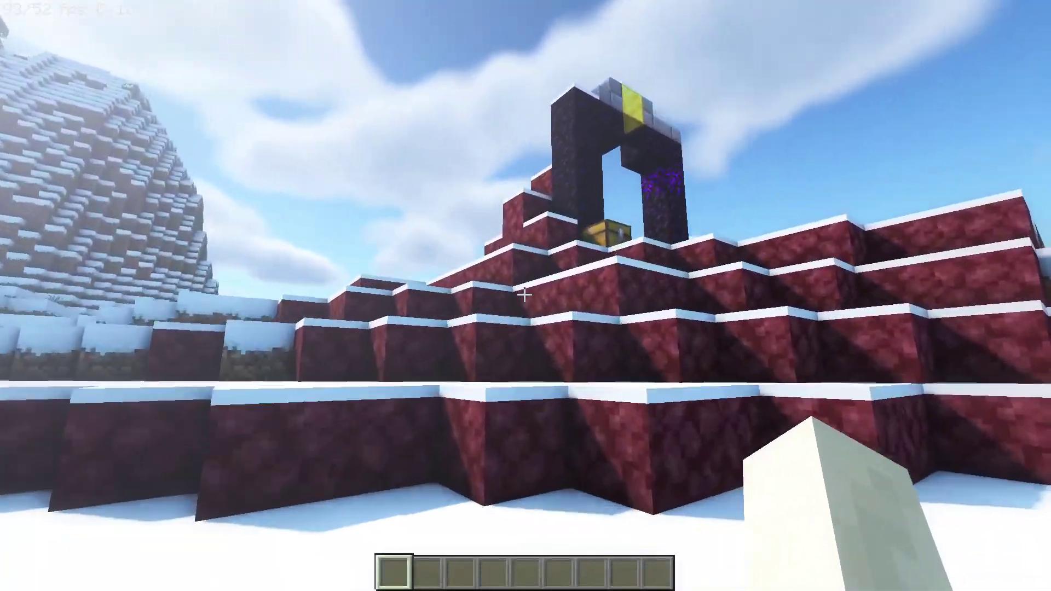
pyautogui.press('w')
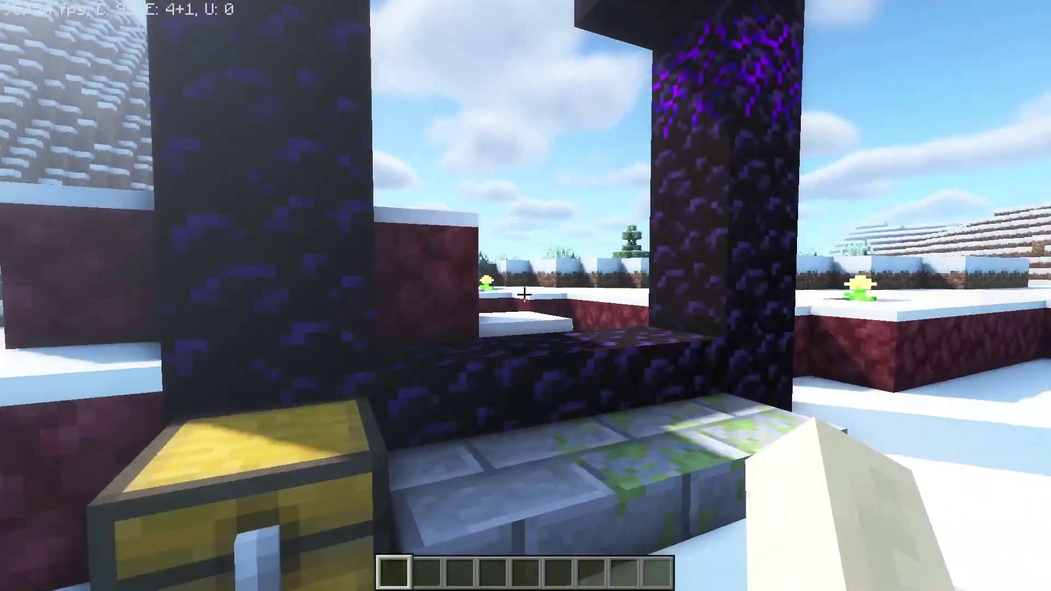
pyautogui.press('w')
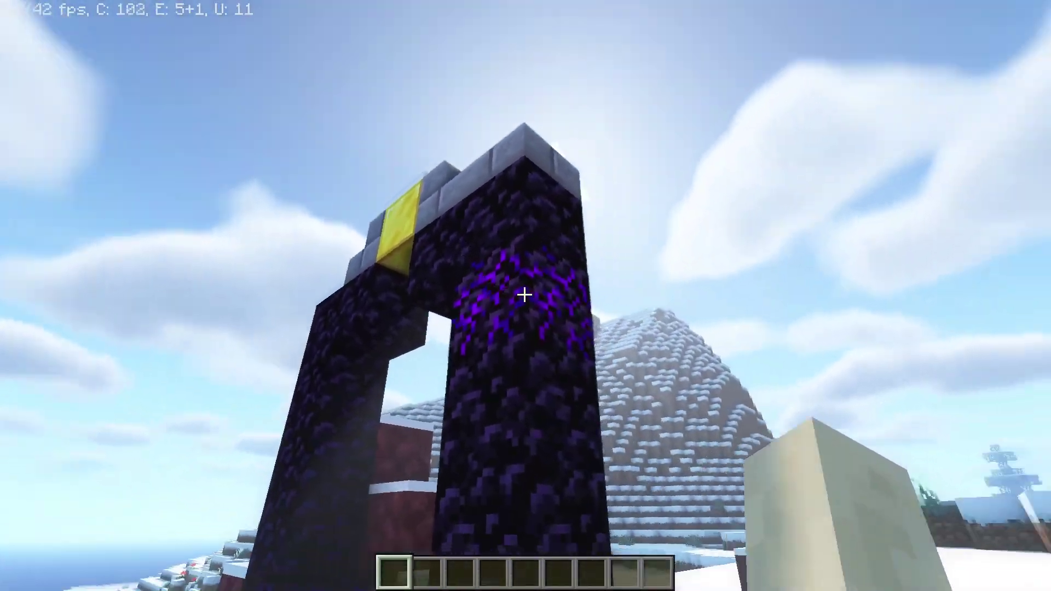
# Step: Back away to view the whole portal, then open the chest beside it
pyautogui.press('w')
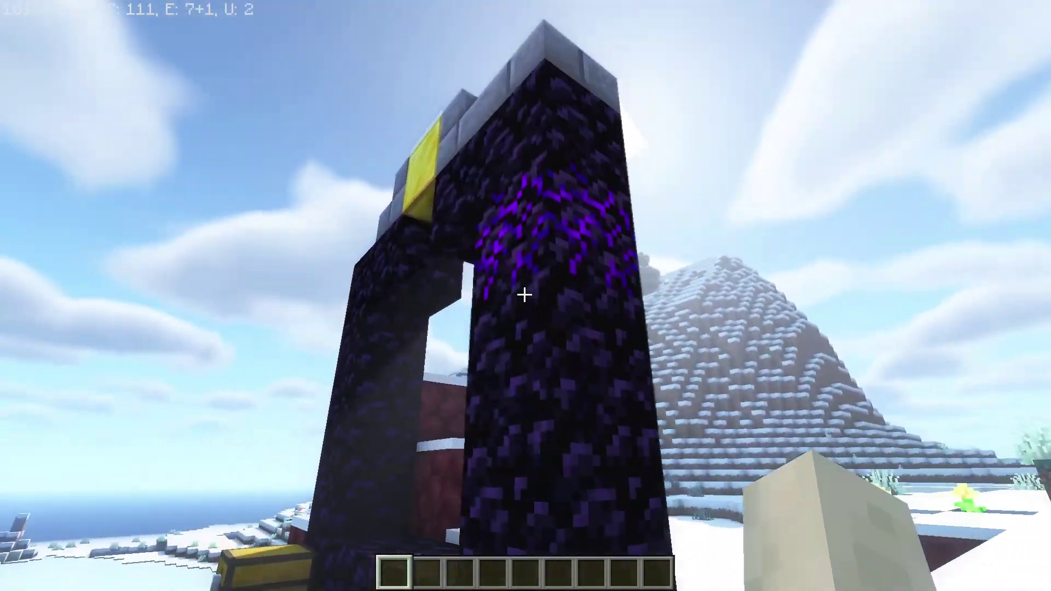
pyautogui.press('s')
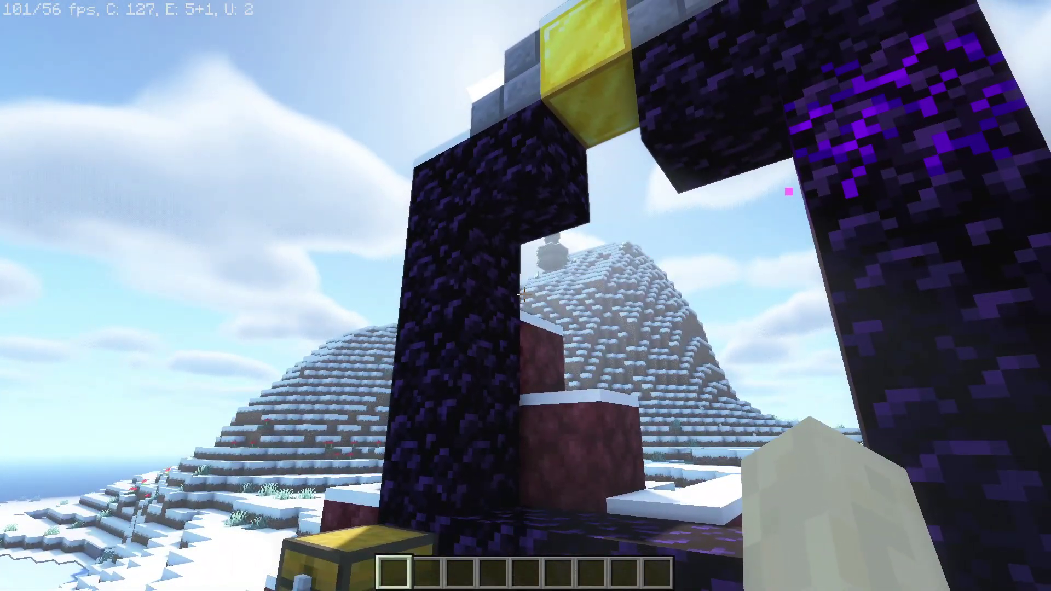
pyautogui.press('w')
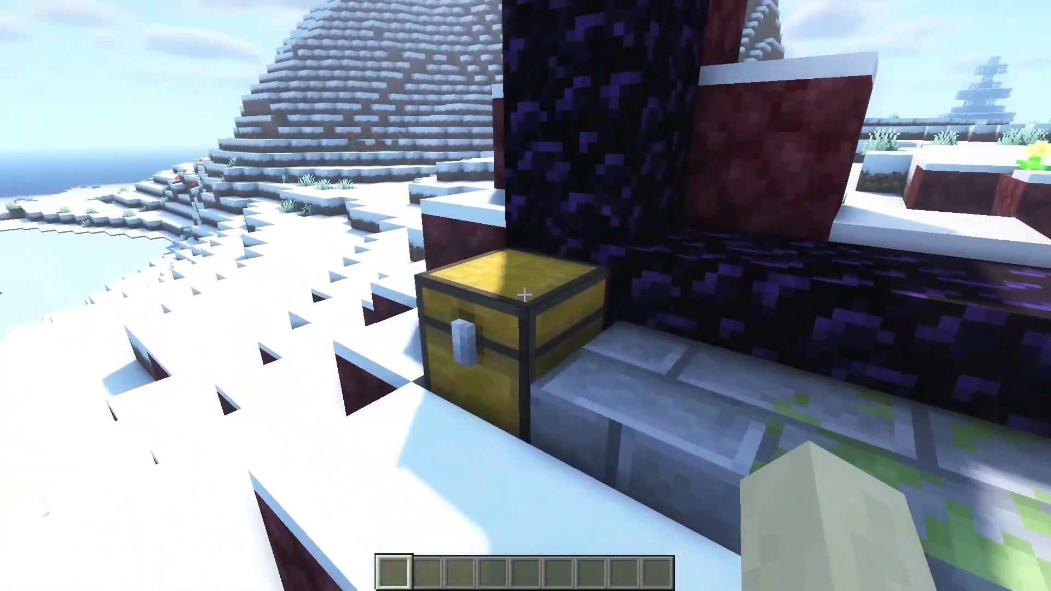
pyautogui.rightClick(525, 295)
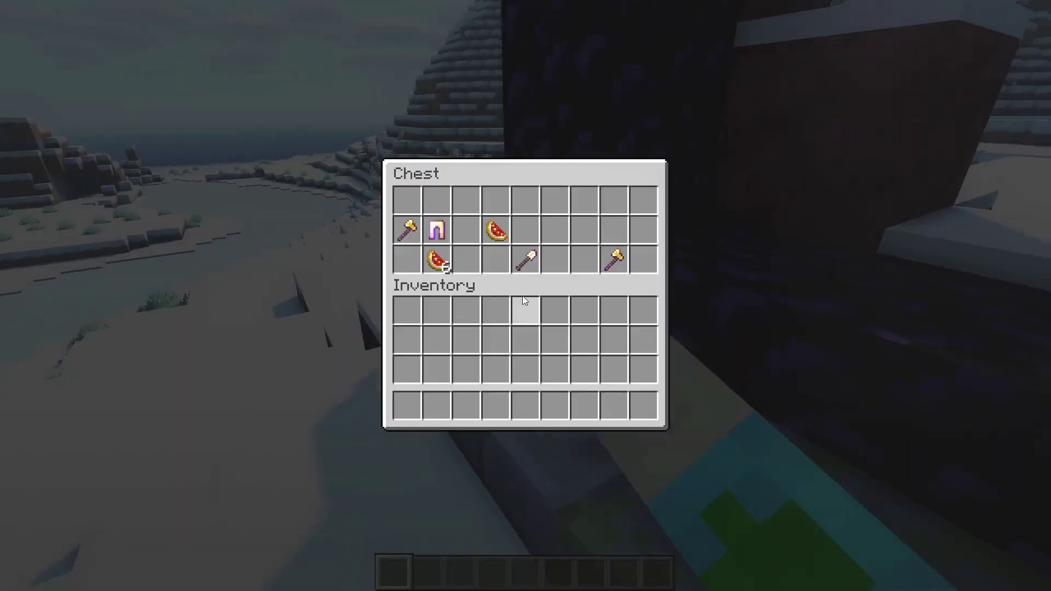